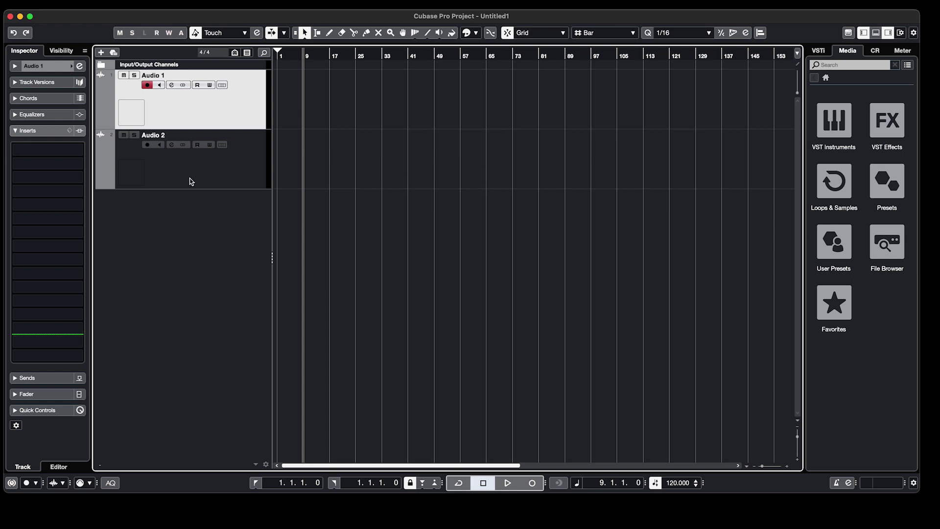
# - With Audio 2 targeted, spot the Dublin Castle Door sound to Cubase
pyautogui.click(191, 182)
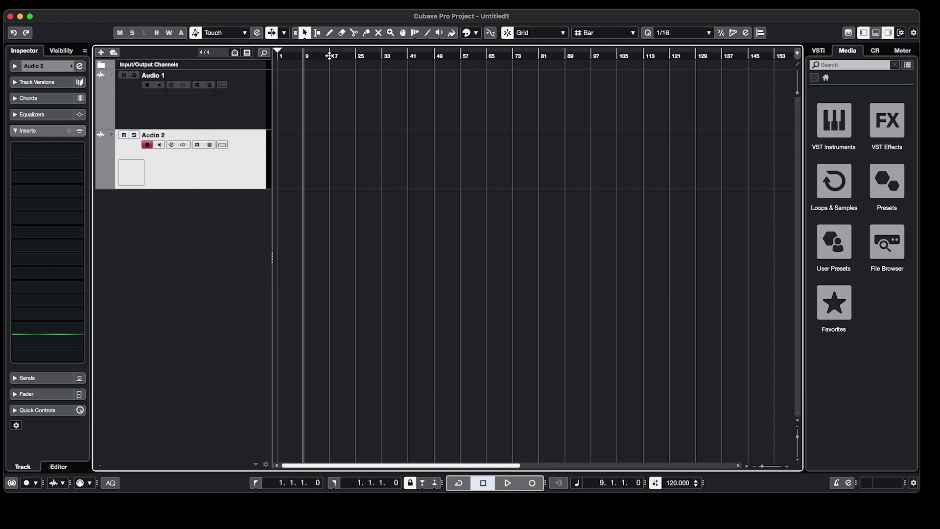
pyautogui.press('super+Tab')
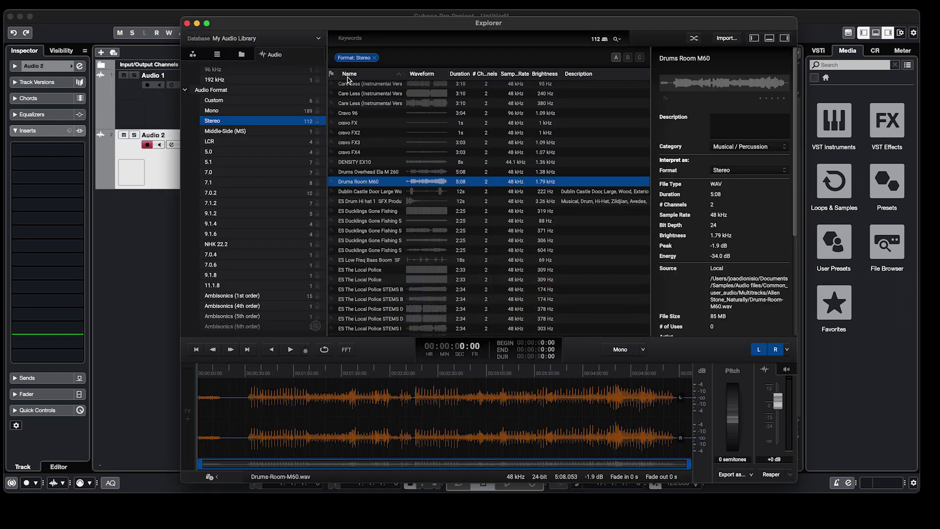
pyautogui.click(368, 191)
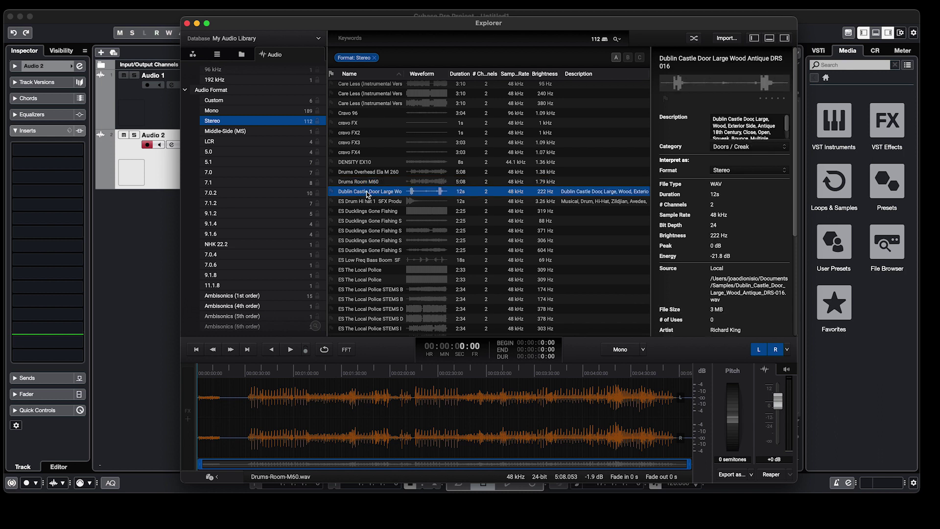
pyautogui.click(792, 475)
pyautogui.click(797, 521)
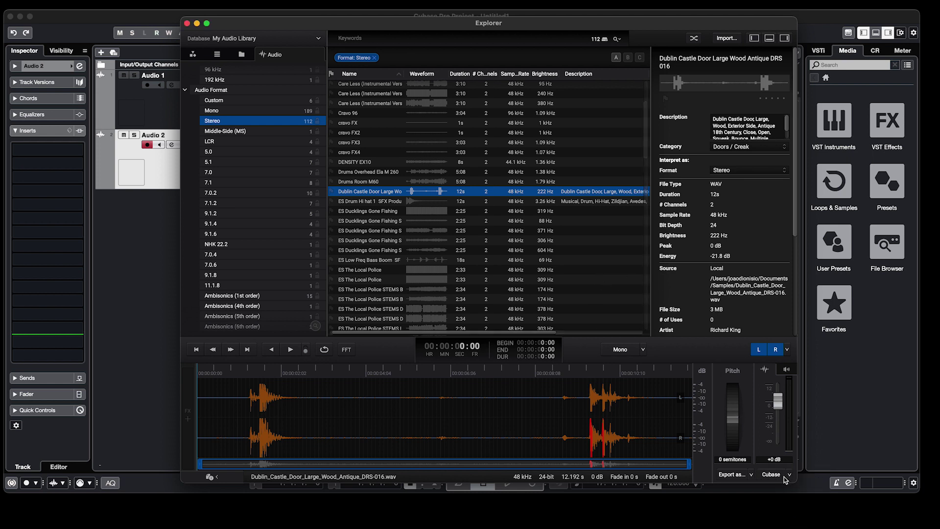
pyautogui.click(772, 474)
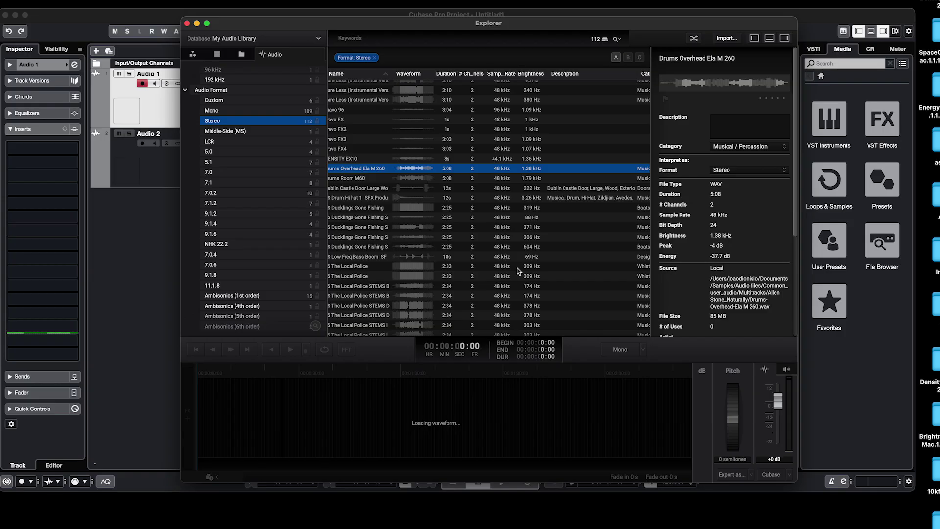
# - Spot Drums Overhead Ela M 260 to Cubase with S and confirm the Import Options
pyautogui.press('s')
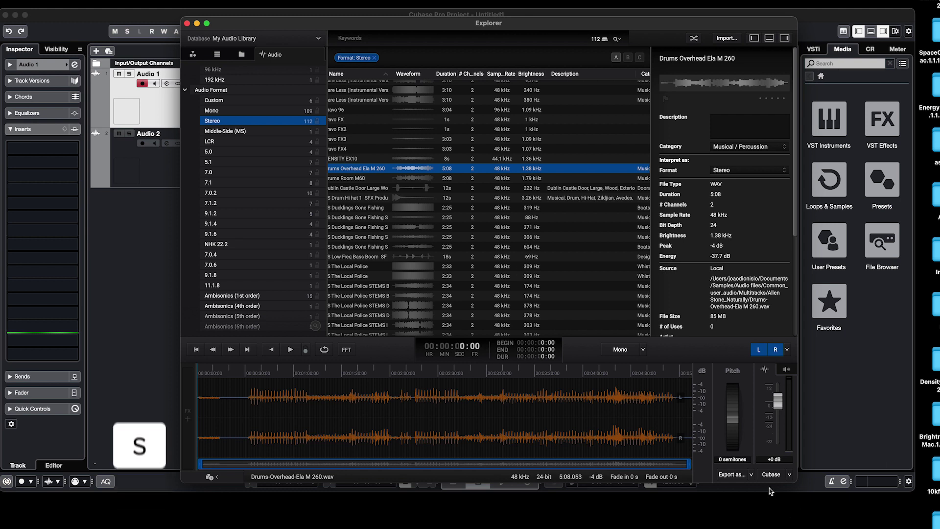
pyautogui.click(774, 475)
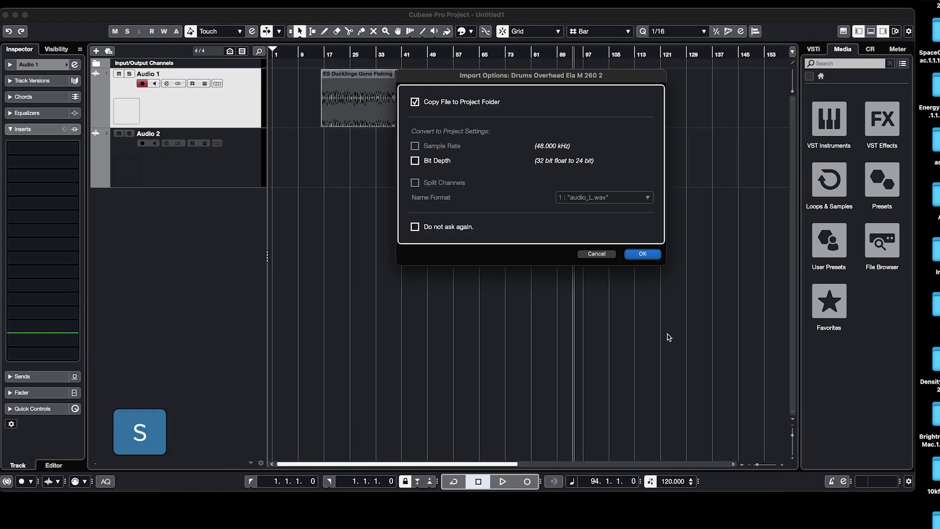
pyautogui.click(637, 254)
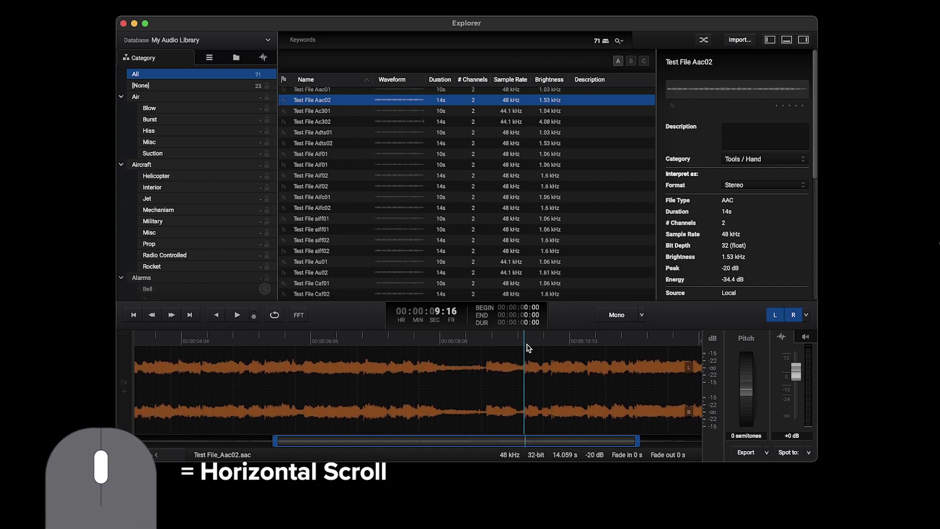
# - Zoom the Test File Aac02 waveform horizontally, then scale its amplitude down vertically
pyautogui.scroll(-2, 528, 347)
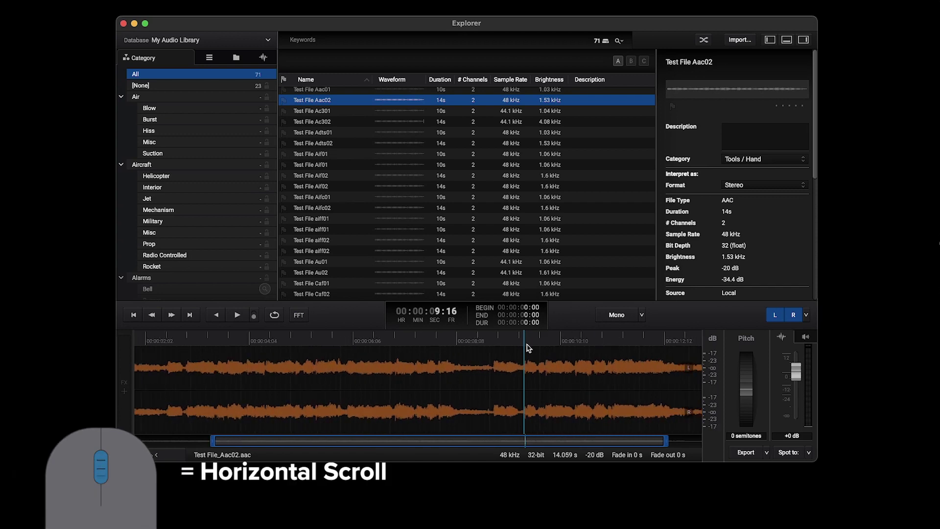
pyautogui.scroll(2, 528, 348)
pyautogui.keyDown('alt'); pyautogui.scroll(-2, 528, 347); pyautogui.keyUp('alt')
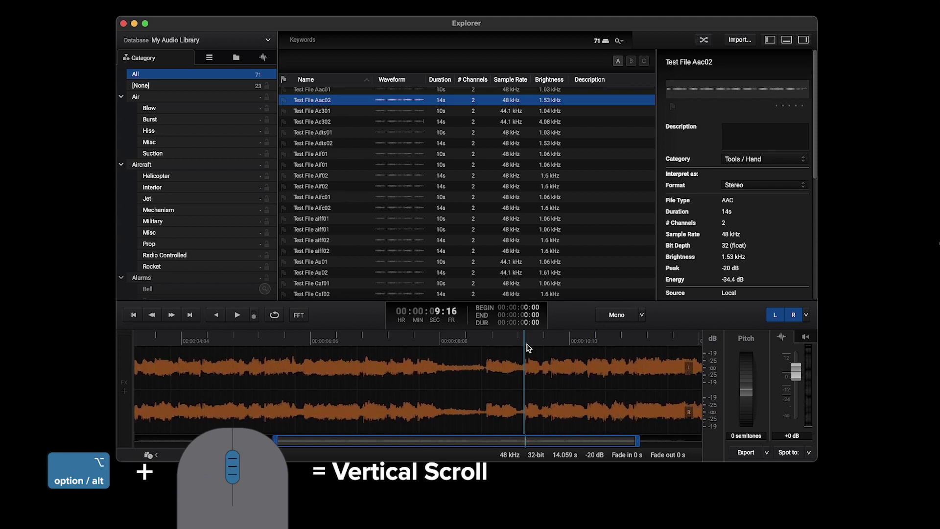
pyautogui.keyDown('alt'); pyautogui.scroll(-2, 528, 348); pyautogui.keyUp('alt')
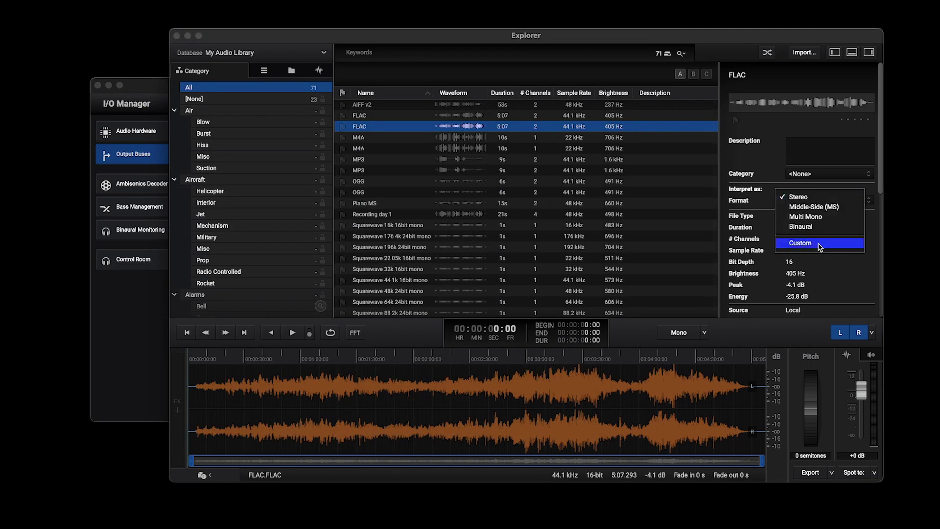
# - Interpret the FLAC file as Custom and view its Custom (2 ch) output bus routing
pyautogui.click(820, 247)
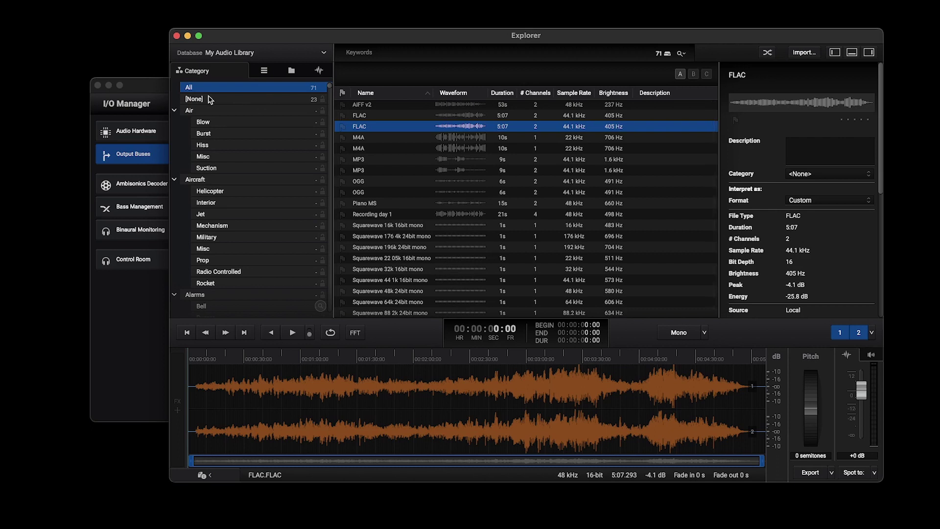
pyautogui.click(145, 89)
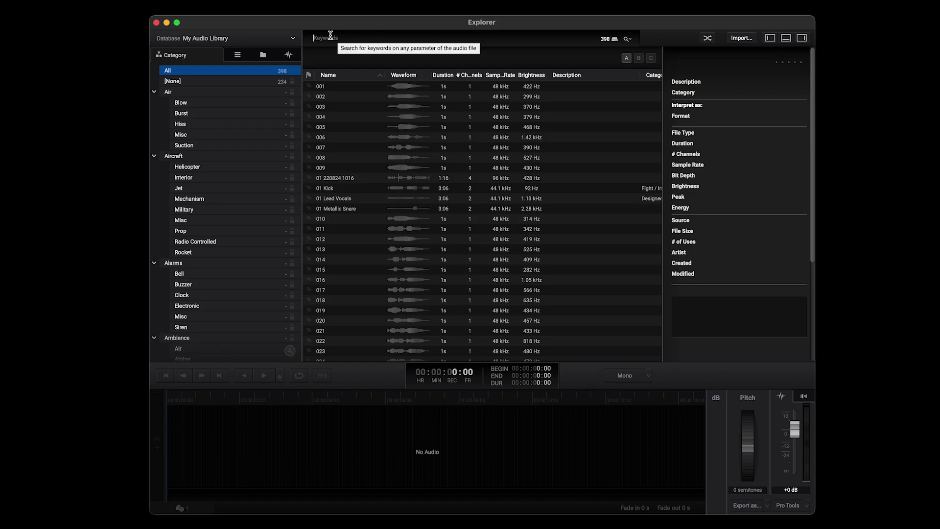
# - Narrow the library to 25 files with keyword MS and load Piano MS's Mid/Side channels
pyautogui.write('MS')
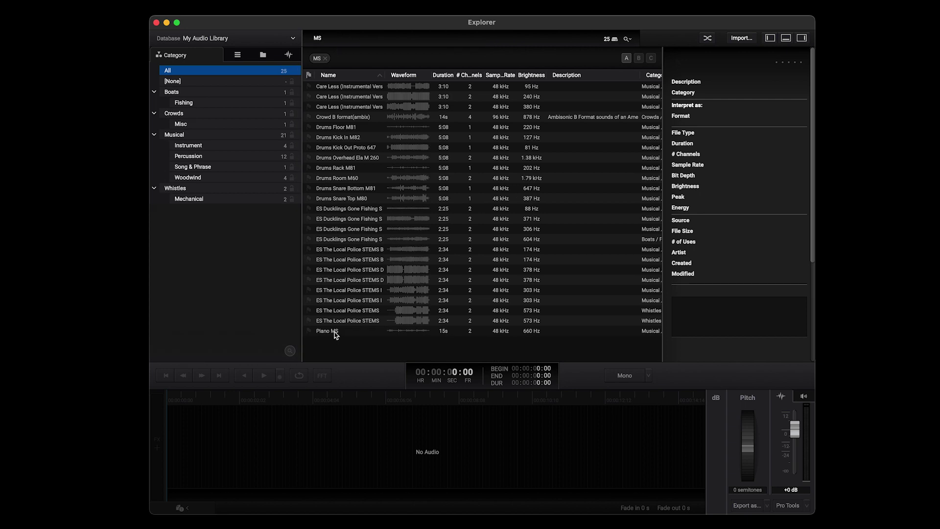
pyautogui.click(326, 332)
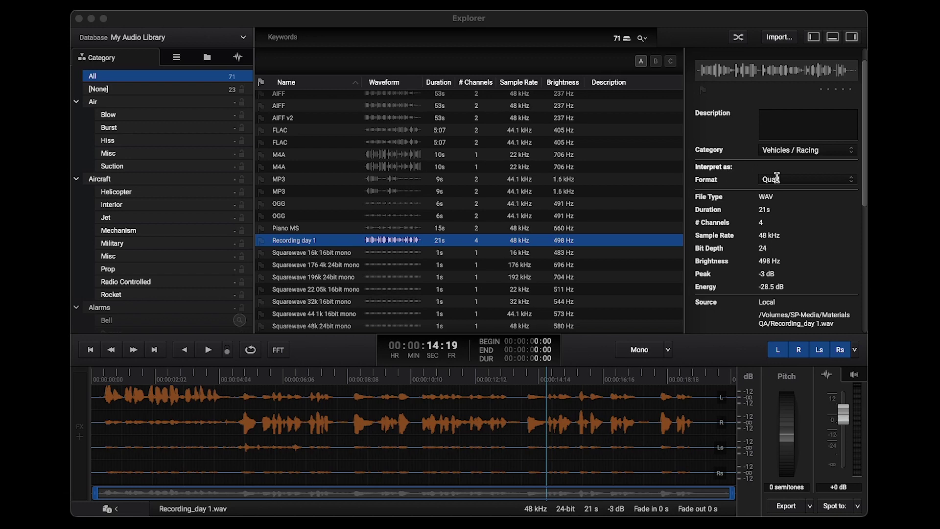
# - Interpret Recording day 1 as Multi Mono, toggling channels 1–4 off and back on
pyautogui.click(809, 181)
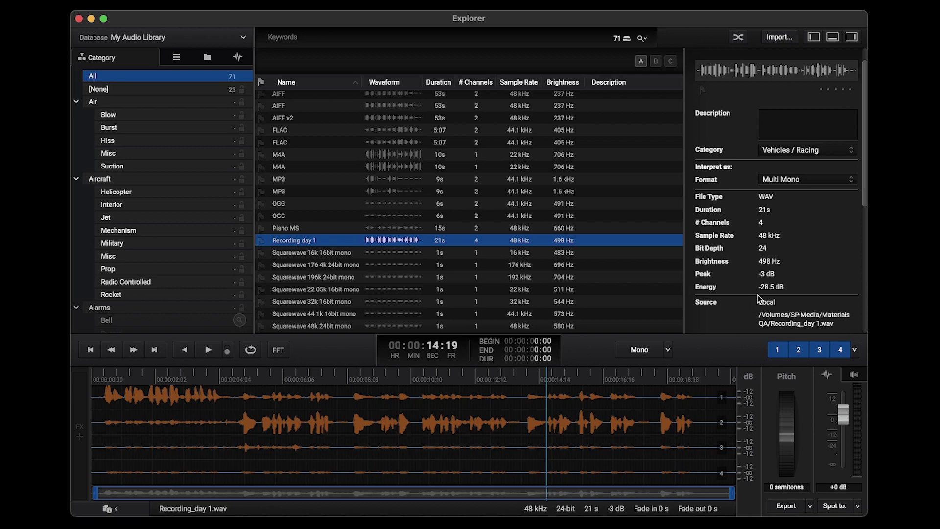
pyautogui.click(780, 349)
pyautogui.click(780, 349)
pyautogui.click(800, 350)
pyautogui.click(821, 350)
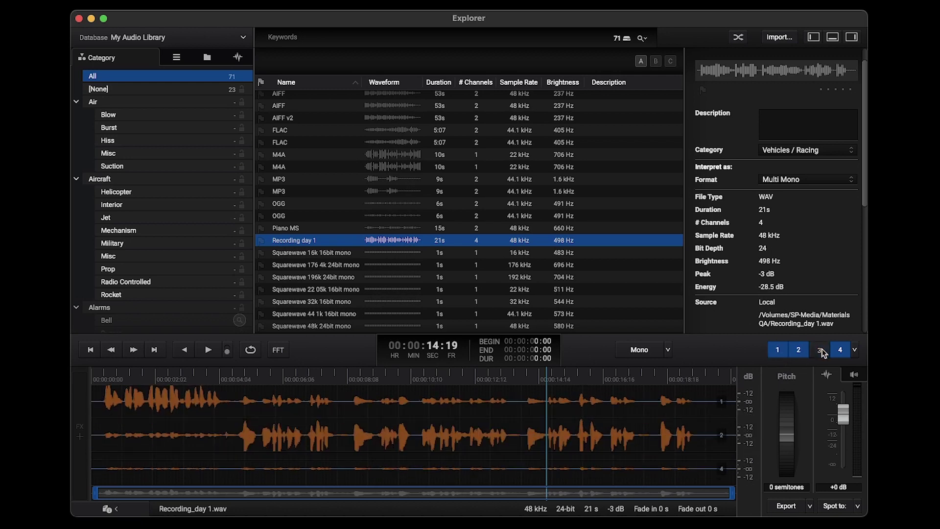
pyautogui.click(821, 350)
pyautogui.click(840, 350)
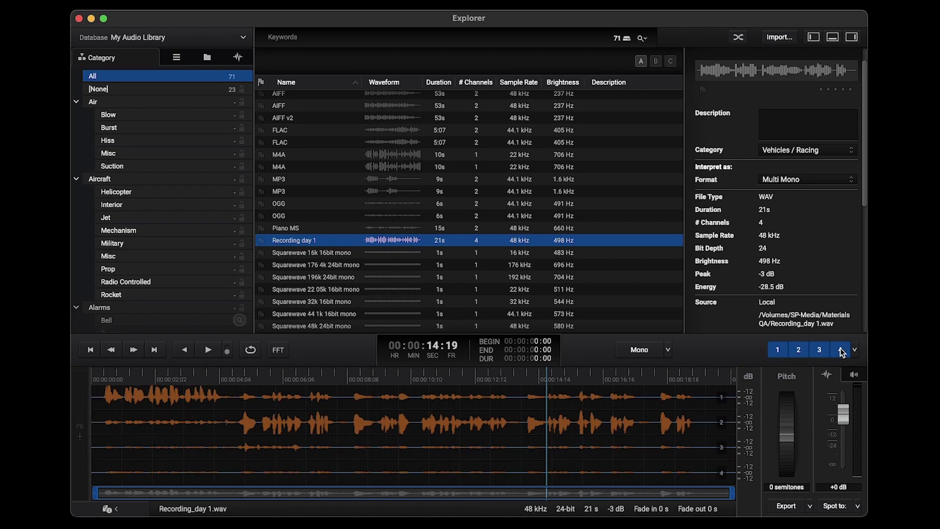